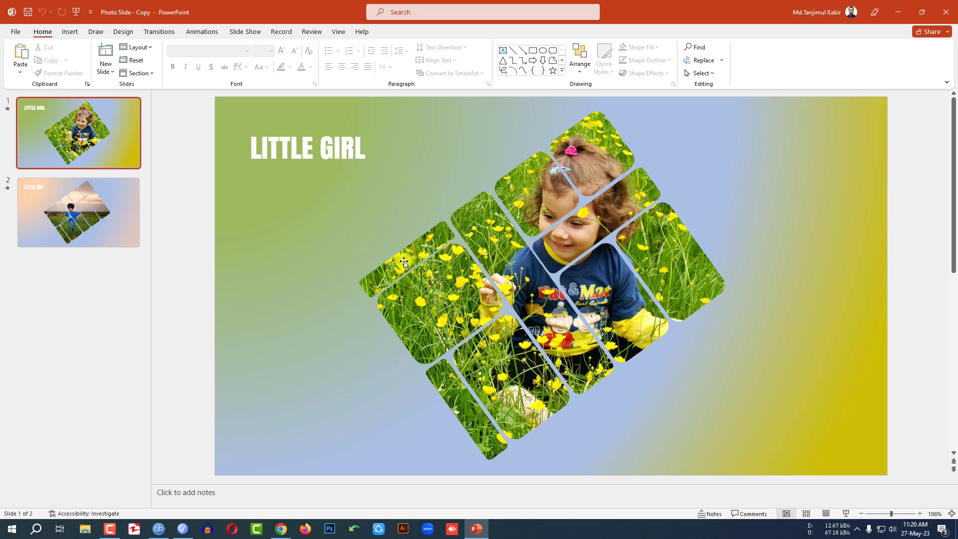
# Add a new slide after slide 1 from its thumbnail menu, giving a three-slide deck
pyautogui.rightClick(115, 135)
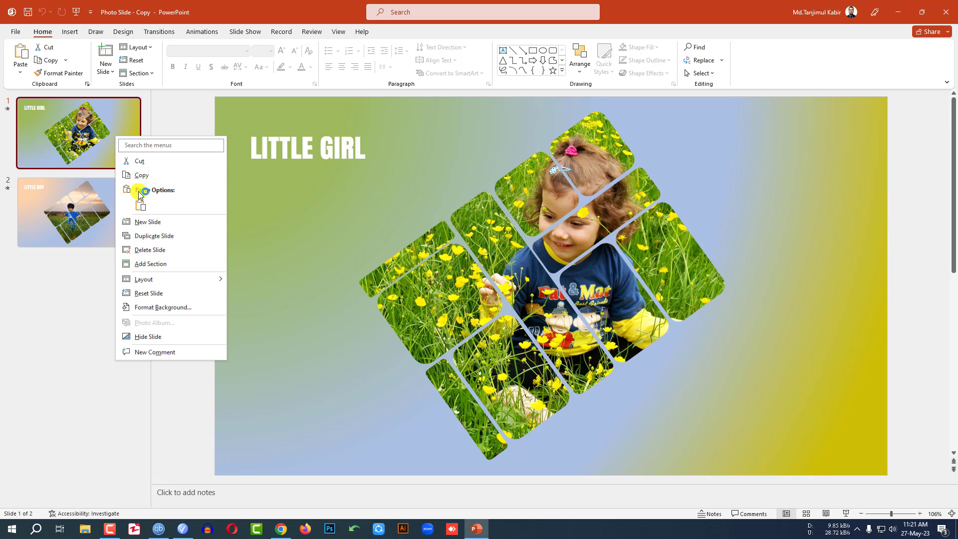
pyautogui.click(145, 222)
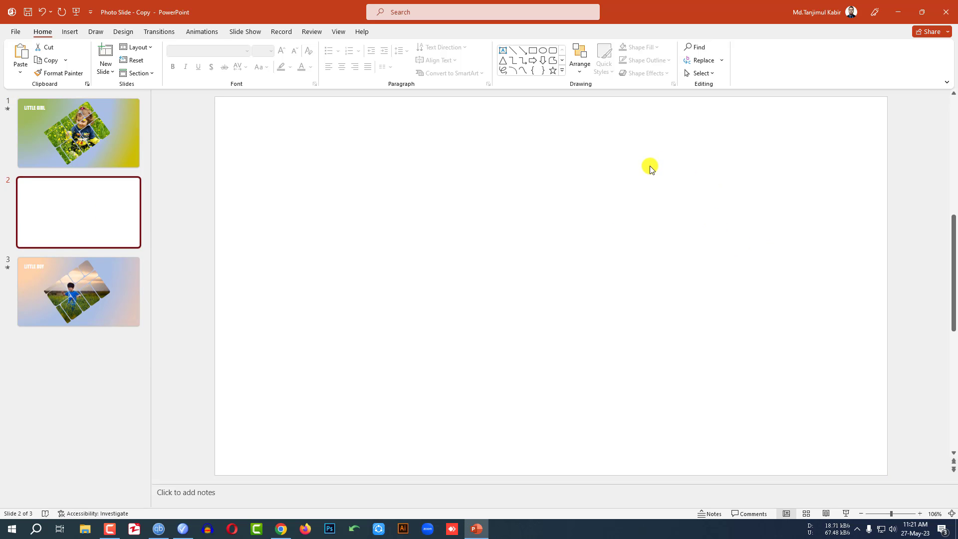
pyautogui.click(112, 128)
# On the new blank slide 2, draw a rounded rectangle in the upper middle
pyautogui.press('Down')
pyautogui.click(71, 32)
pyautogui.click(168, 71)
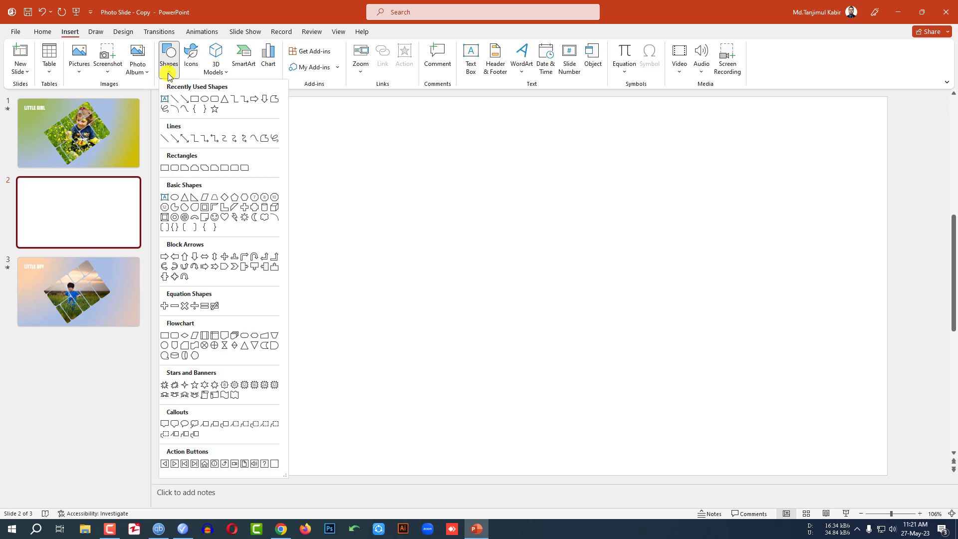
pyautogui.click(214, 100)
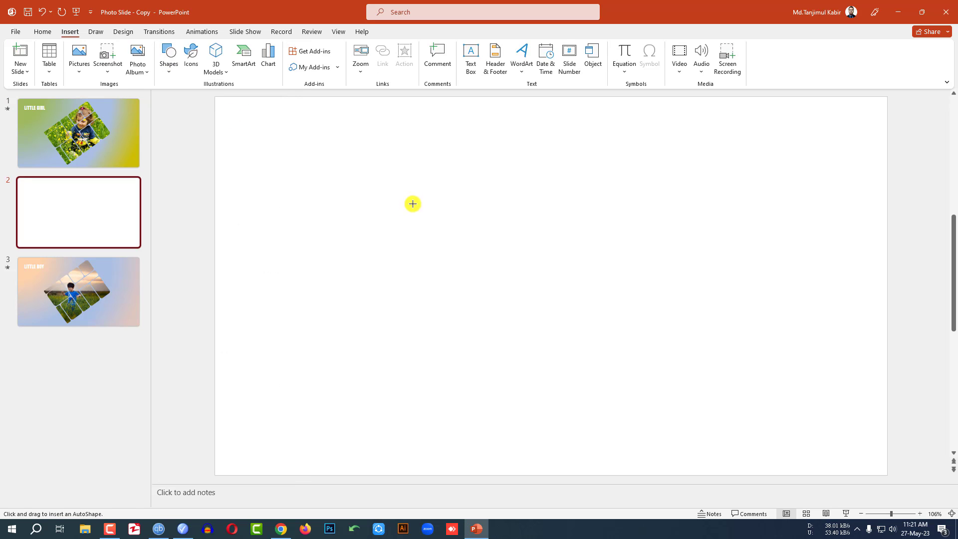
pyautogui.moveTo(412, 185); pyautogui.dragTo(531, 240)
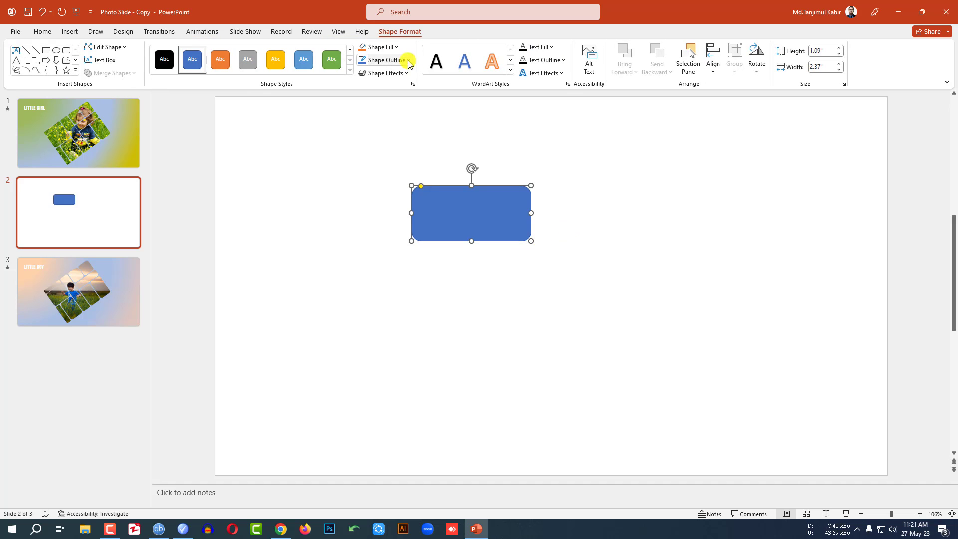
# Fill the rounded rectangle black and remove its outline
pyautogui.click(398, 48)
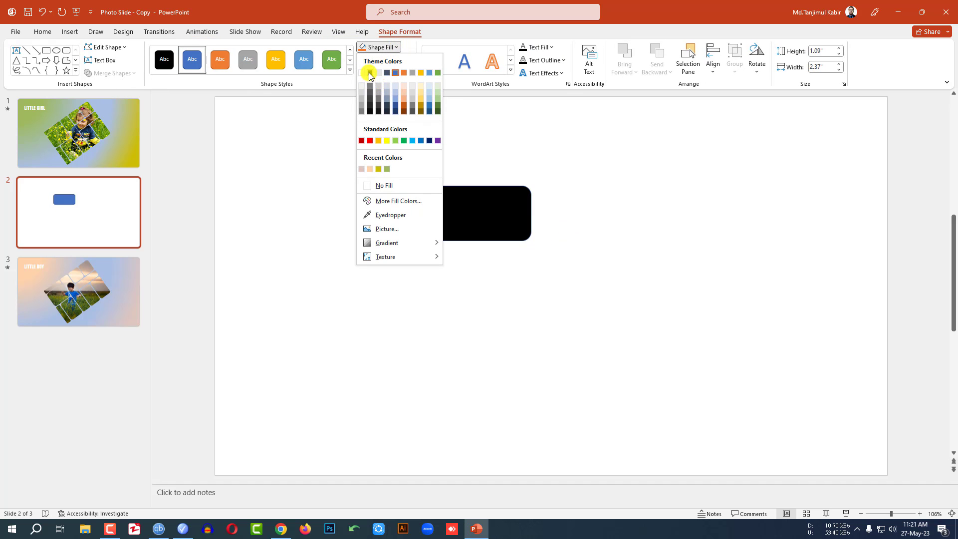
pyautogui.click(371, 72)
pyautogui.click(408, 60)
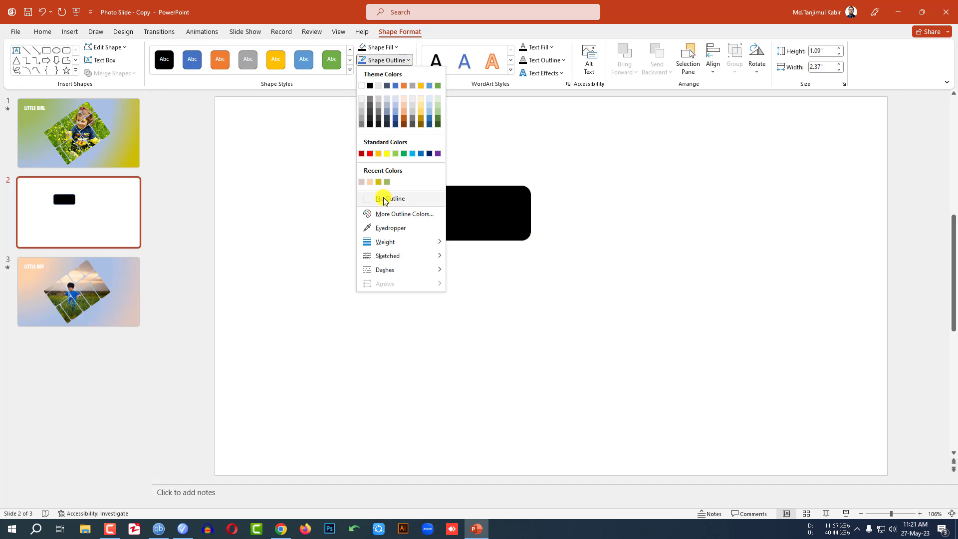
pyautogui.click(384, 195)
pyautogui.hotkey('ctrl', 'y')
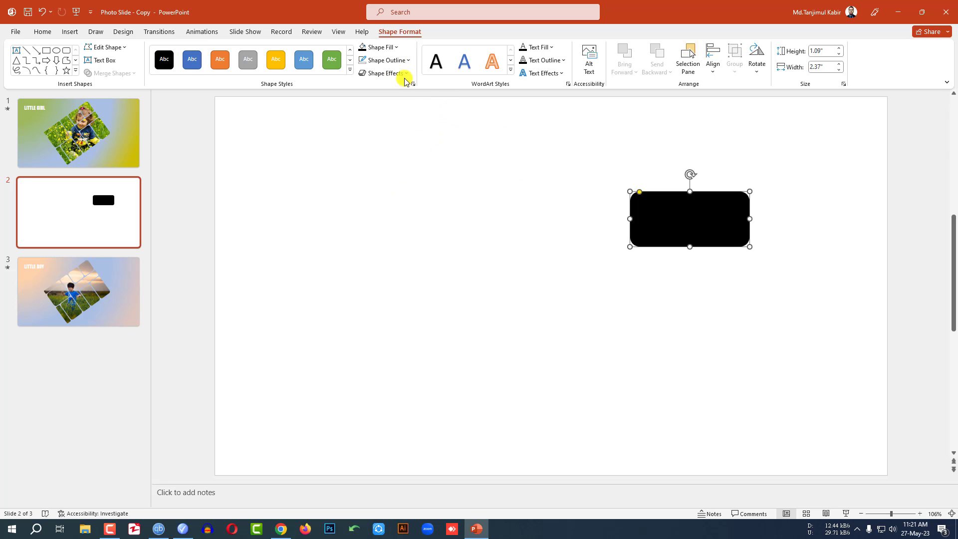
# Give the rectangle an Offset: Center shadow
pyautogui.click(404, 73)
pyautogui.moveTo(404, 92)
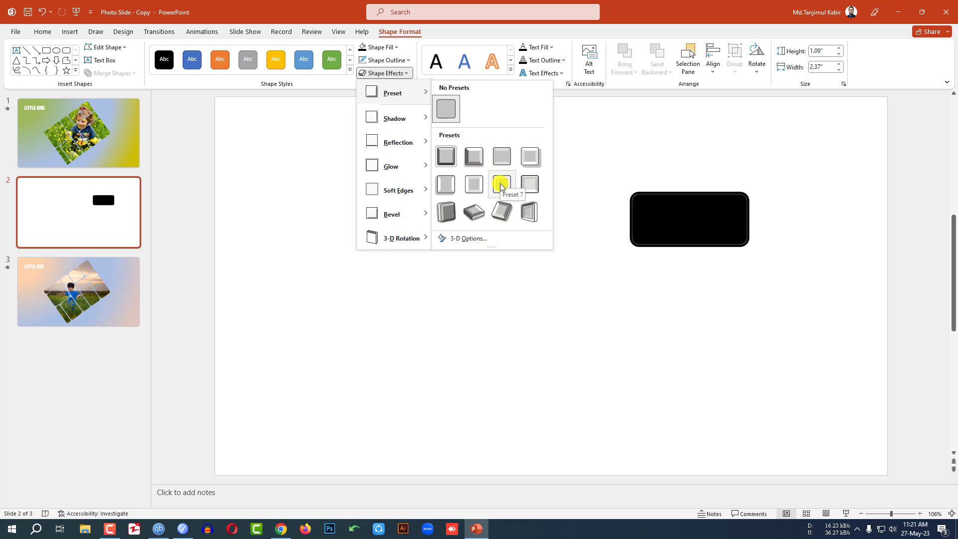
pyautogui.moveTo(417, 118)
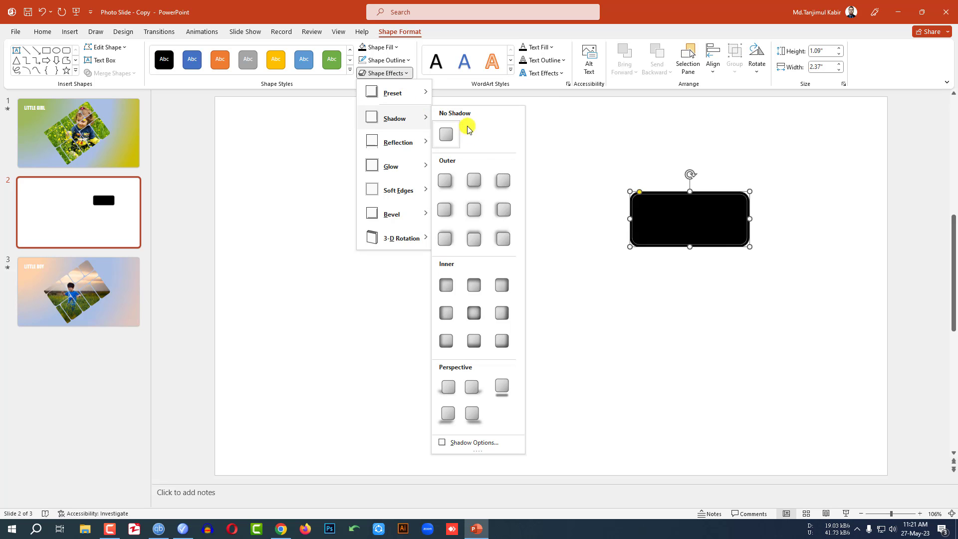
pyautogui.click(471, 211)
pyautogui.press('Escape')
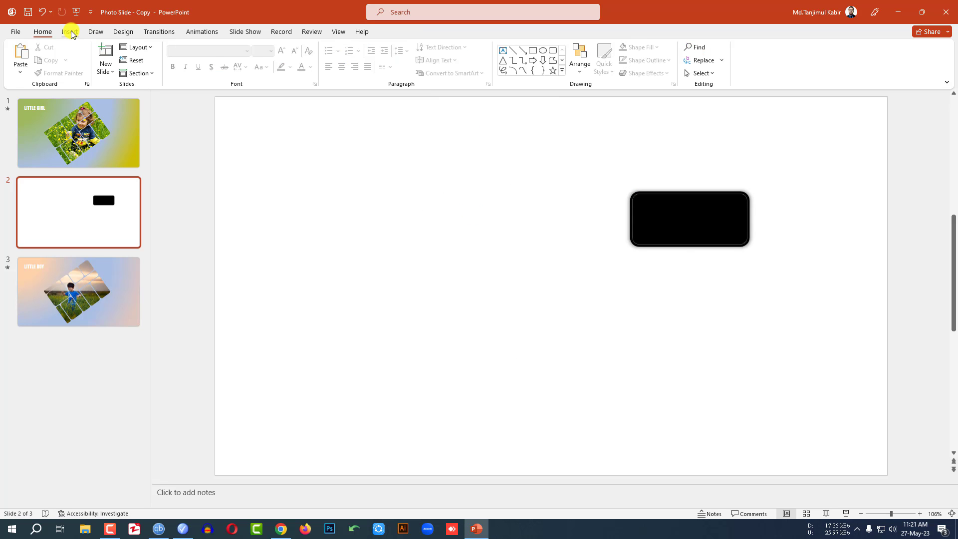
# Add a text box reading 00:05 inside the black rectangle
pyautogui.click(70, 31)
pyautogui.click(170, 74)
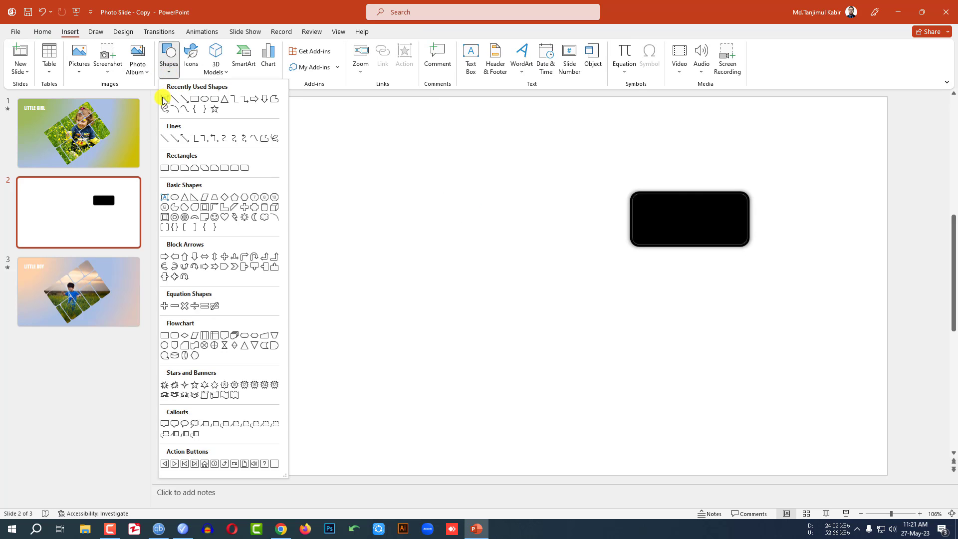
pyautogui.click(164, 99)
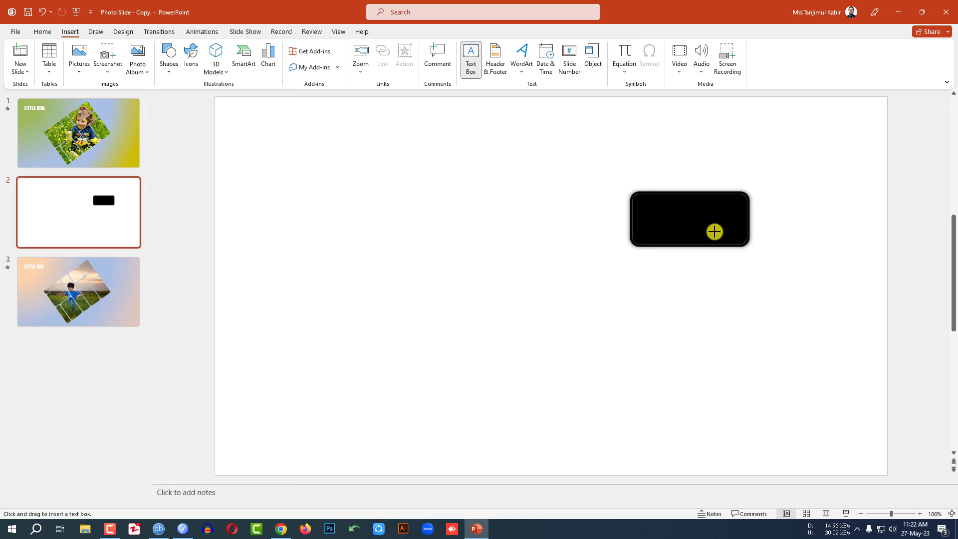
pyautogui.click(742, 240)
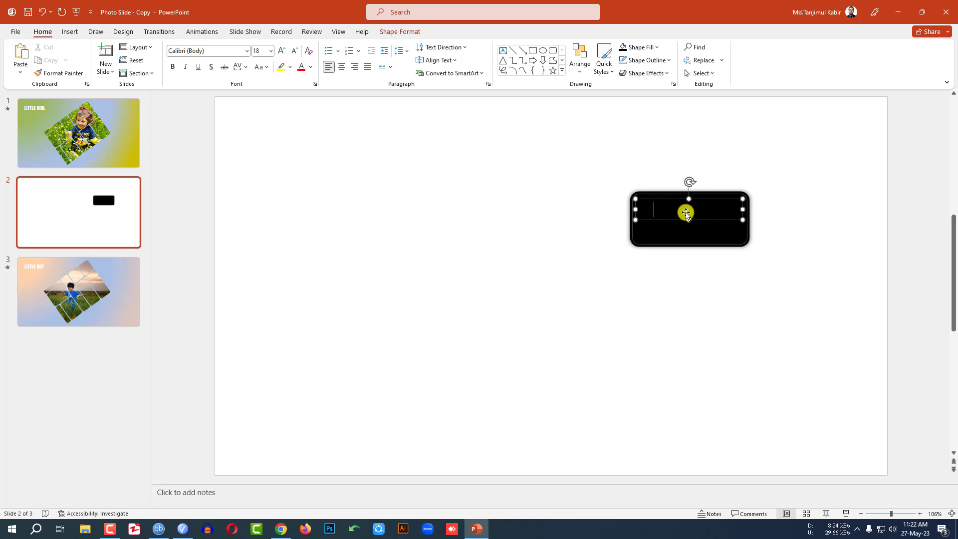
# Make the 00:05 text red and set it in the DS-Digital font
pyautogui.doubleClick(685, 213)
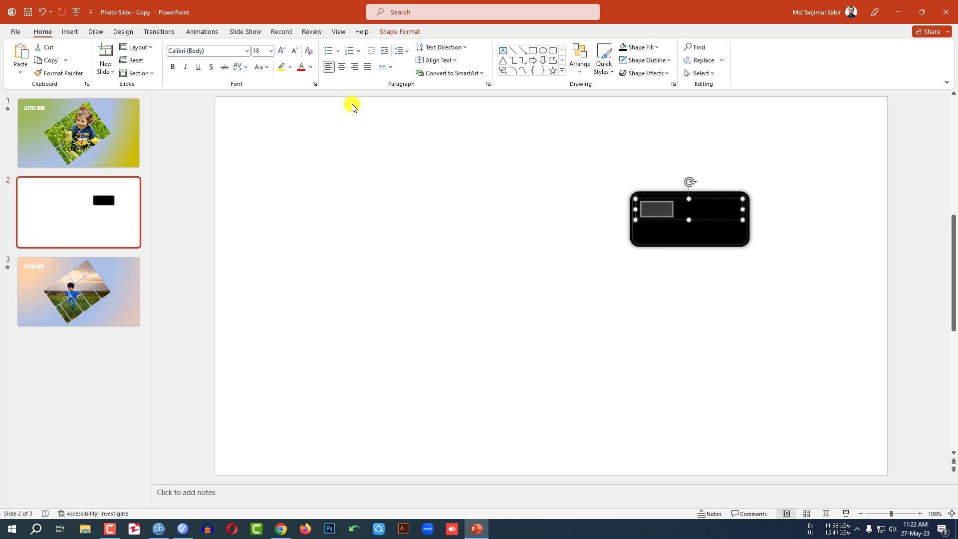
pyautogui.click(311, 68)
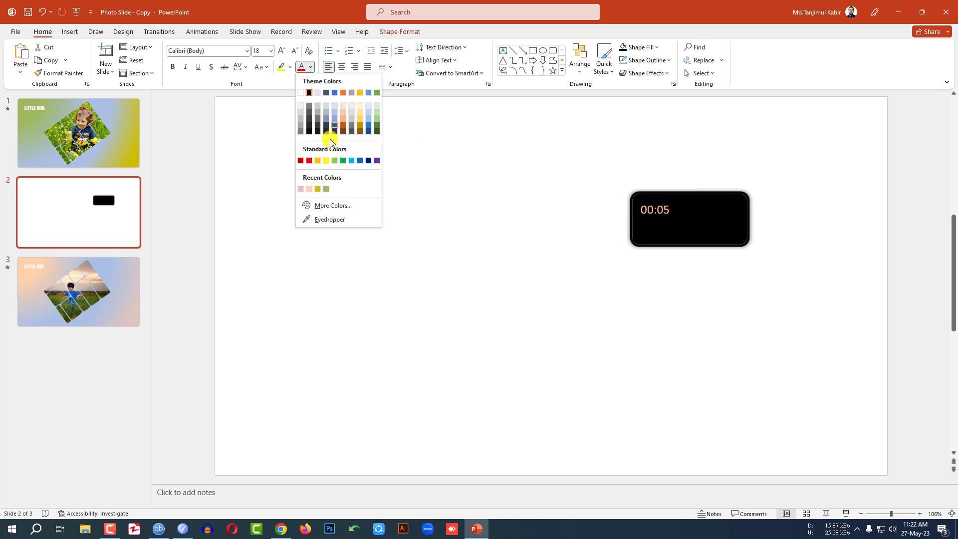
pyautogui.click(309, 161)
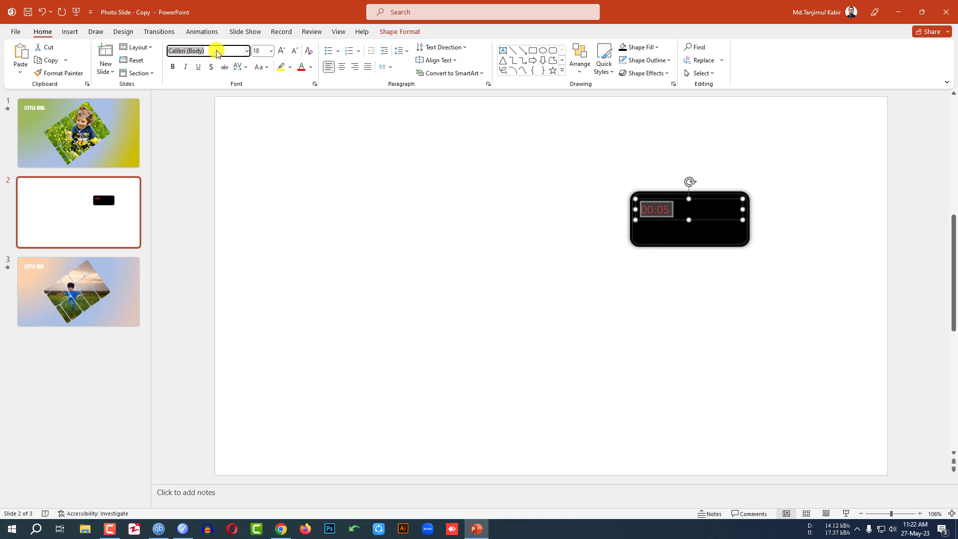
pyautogui.press('Return')
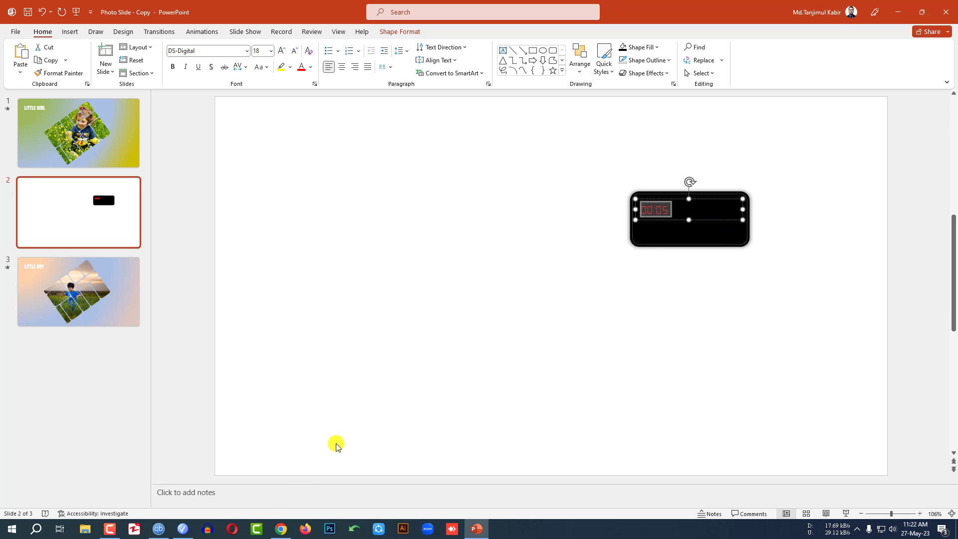
# Search 'ds digital font download' and download DS-Digital from dafont.com
pyautogui.hotkey('alt', 'Tab')
pyautogui.write('ds ')
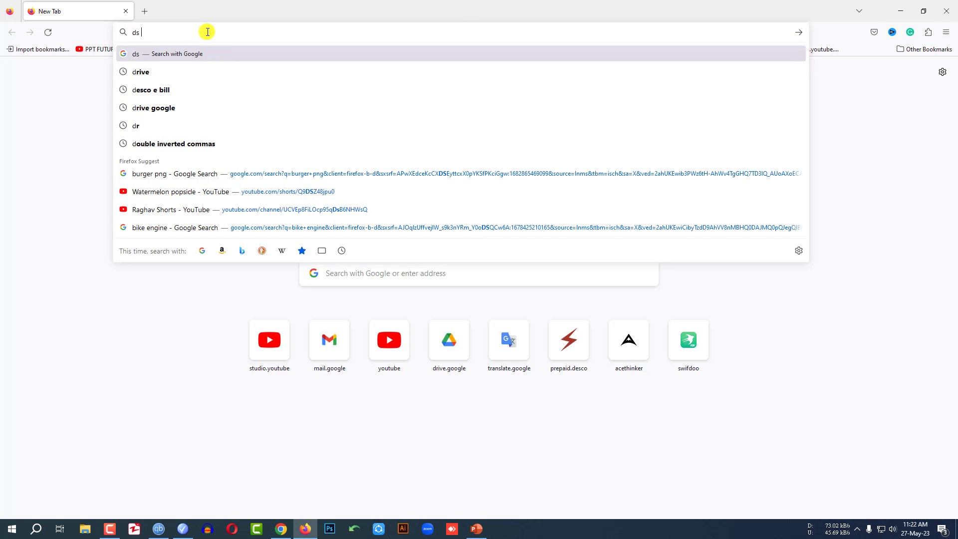
pyautogui.write('digital font download')
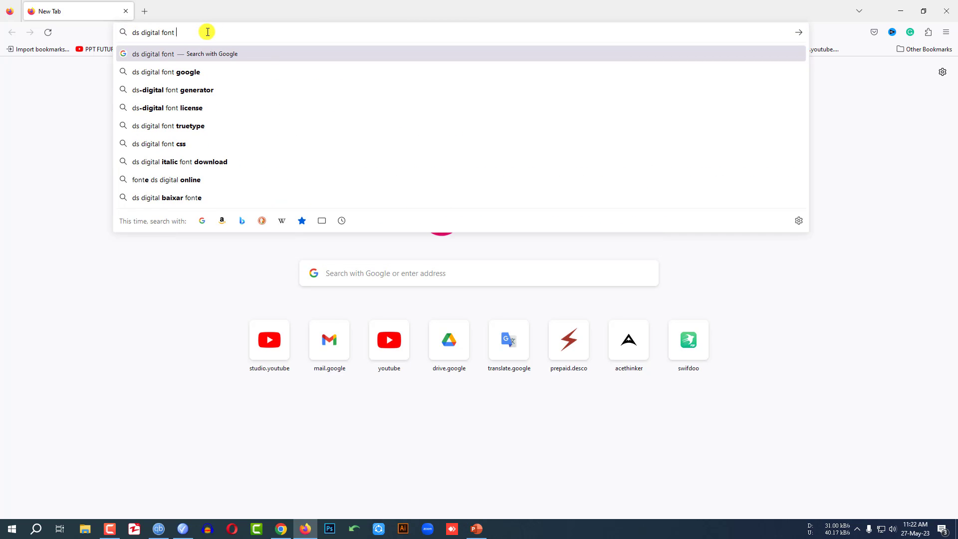
pyautogui.press('Return')
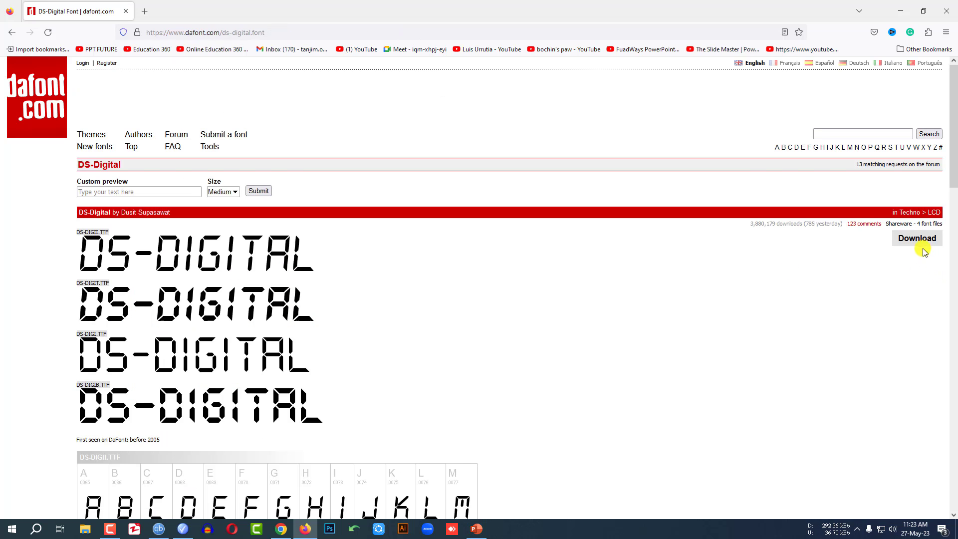
pyautogui.click(918, 240)
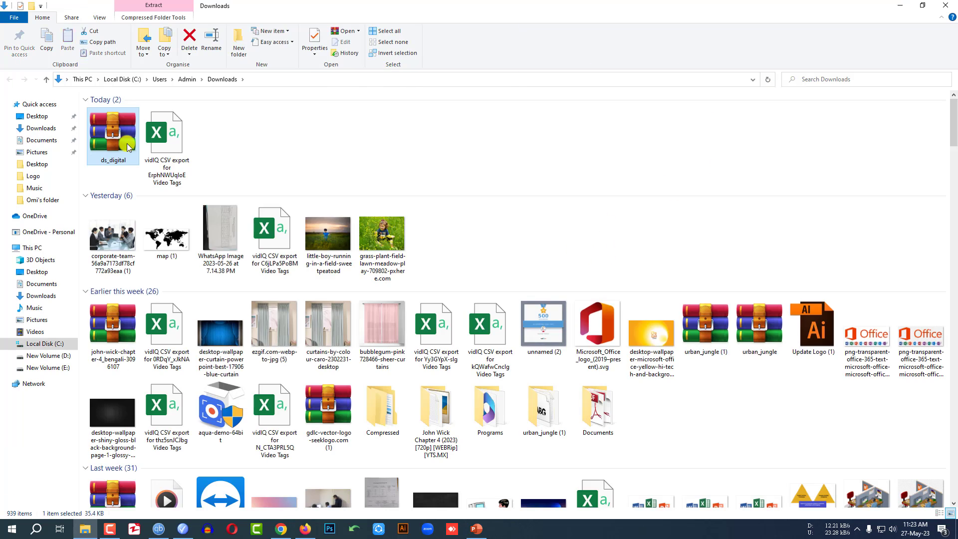
# Open ds_digital.zip, install DS-DIGI.TTF from its font preview, and close the archive
pyautogui.doubleClick(122, 134)
pyautogui.click(66, 148)
pyautogui.doubleClick(66, 148)
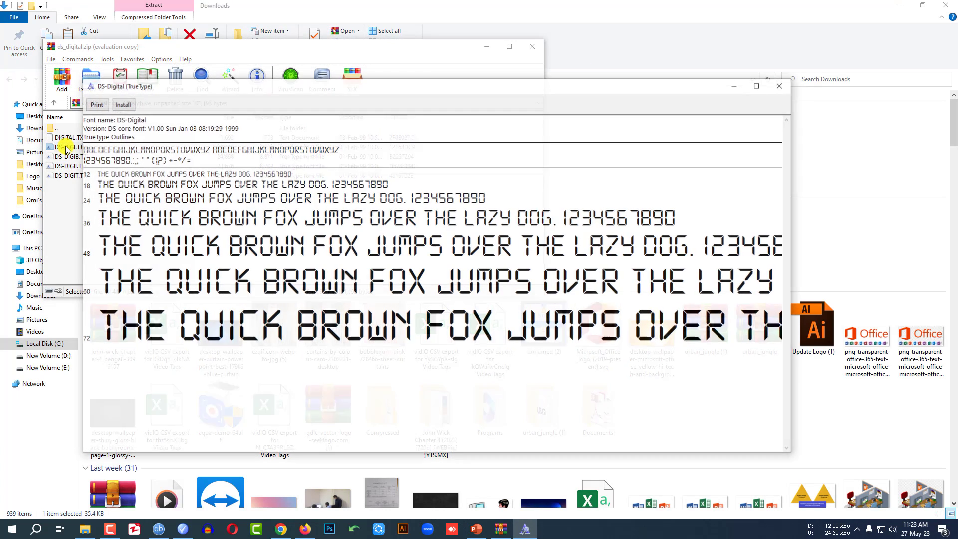
pyautogui.click(122, 104)
pyautogui.click(780, 85)
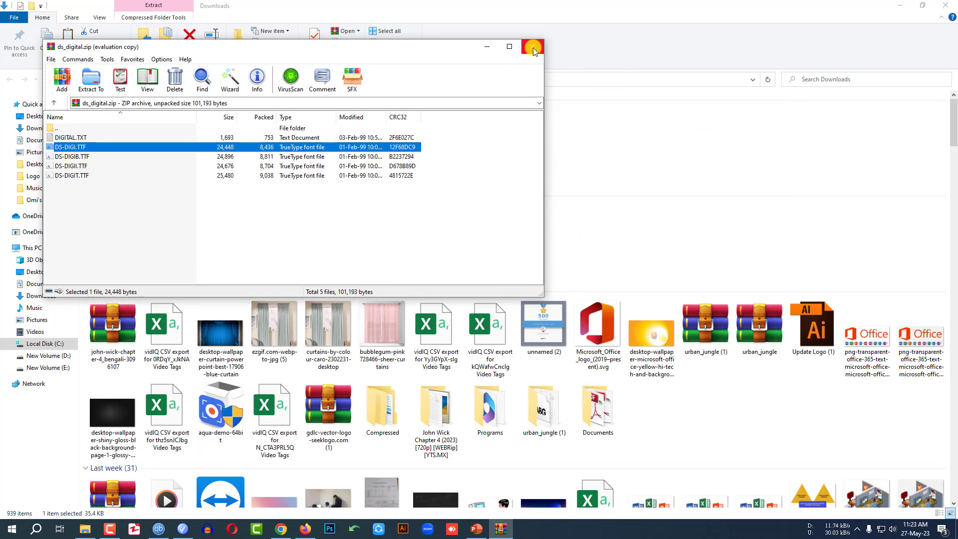
# Enlarge the 00:05 digits to size 54 and centre the timer on the slide
pyautogui.click(532, 47)
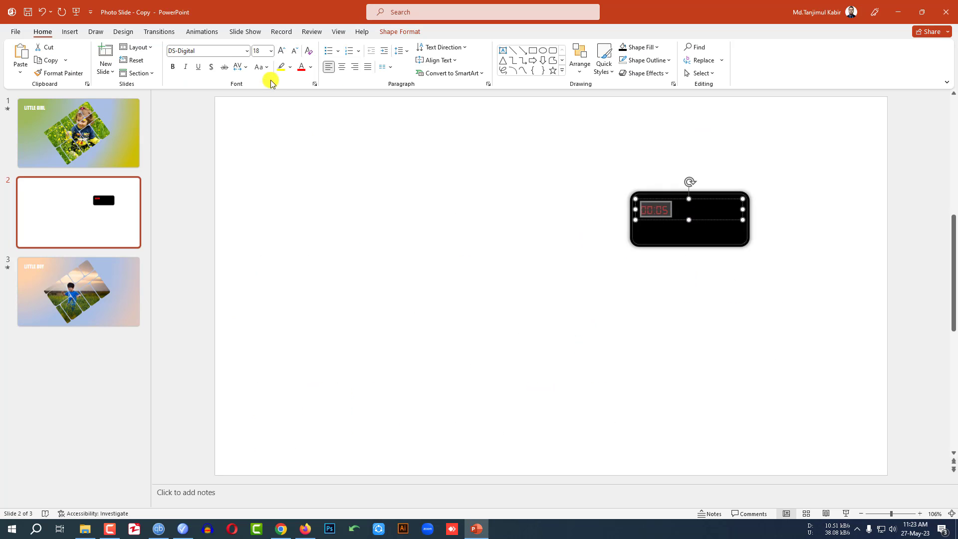
pyautogui.click(281, 51)
pyautogui.click(282, 51)
pyautogui.click(282, 52)
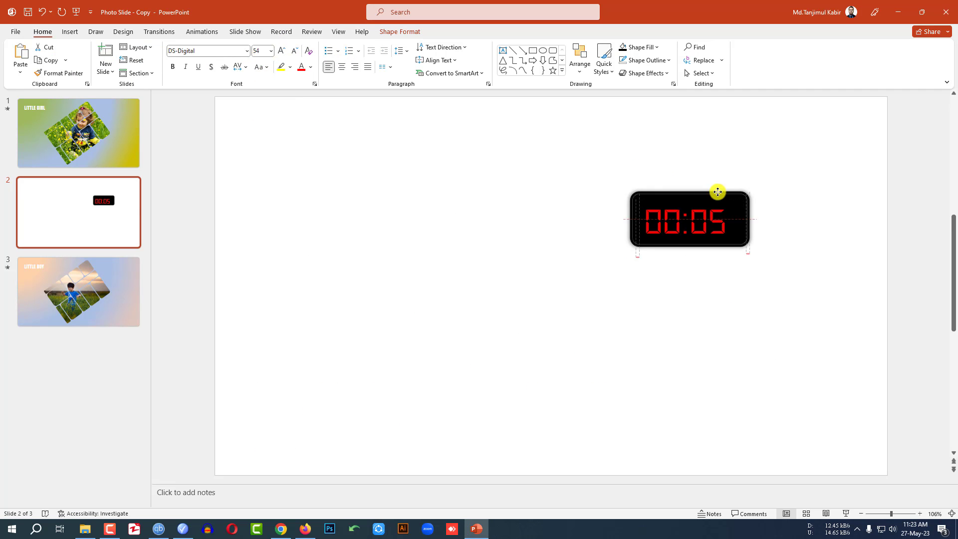
pyautogui.moveTo(717, 190); pyautogui.dragTo(720, 189)
pyautogui.click(816, 309)
pyautogui.hotkey('ctrl', 'z')
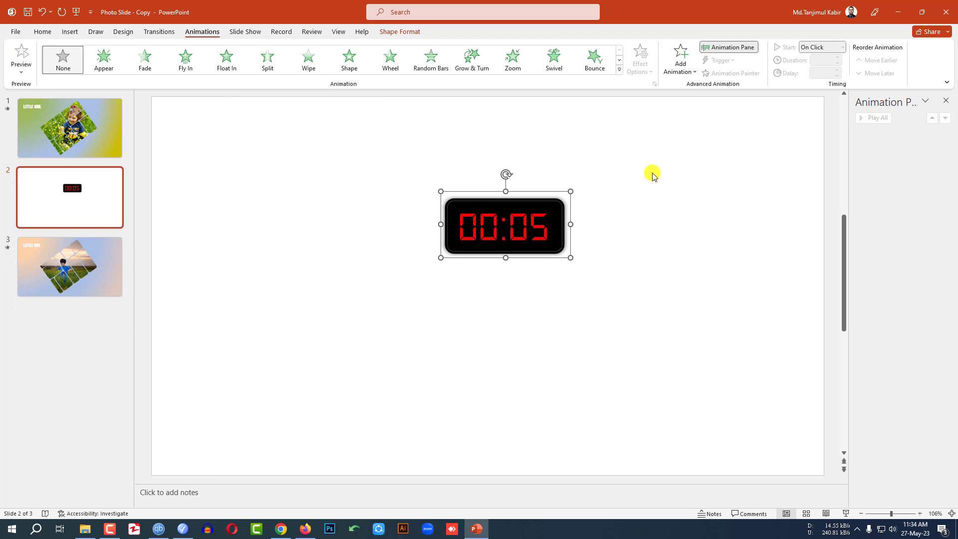
# Give the timer a Disappear exit animation starting After Previous
pyautogui.click(690, 74)
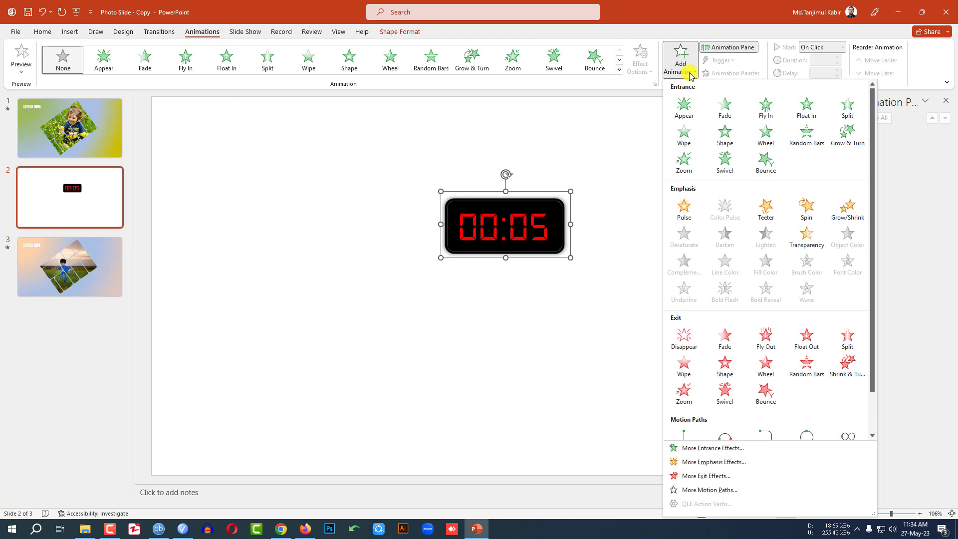
pyautogui.click(684, 335)
pyautogui.click(842, 47)
pyautogui.click(818, 82)
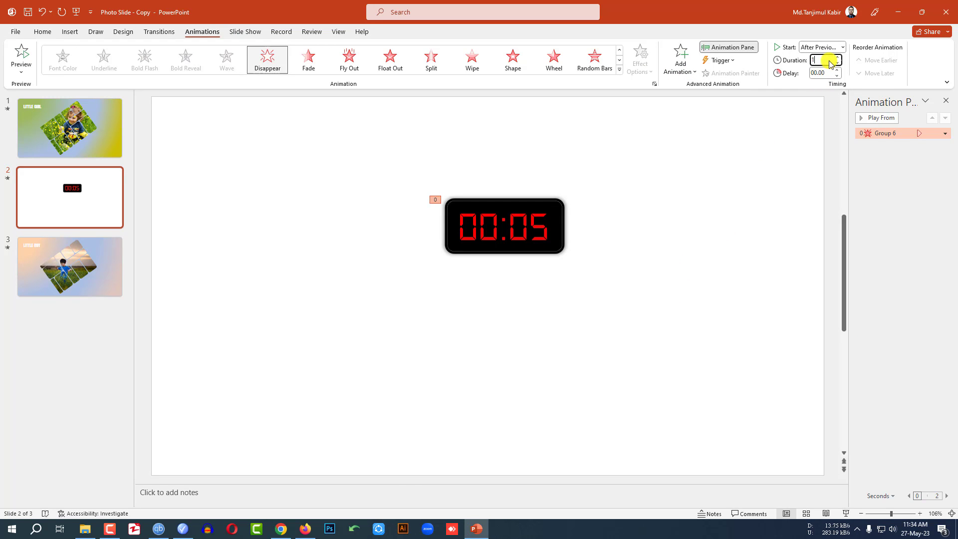
# Set the timer's animation duration to 01.00 second
pyautogui.click(829, 62)
pyautogui.write('1')
pyautogui.click(727, 169)
# Duplicate the 00:05 timer below-right and change the copy to 00:04
pyautogui.click(558, 239)
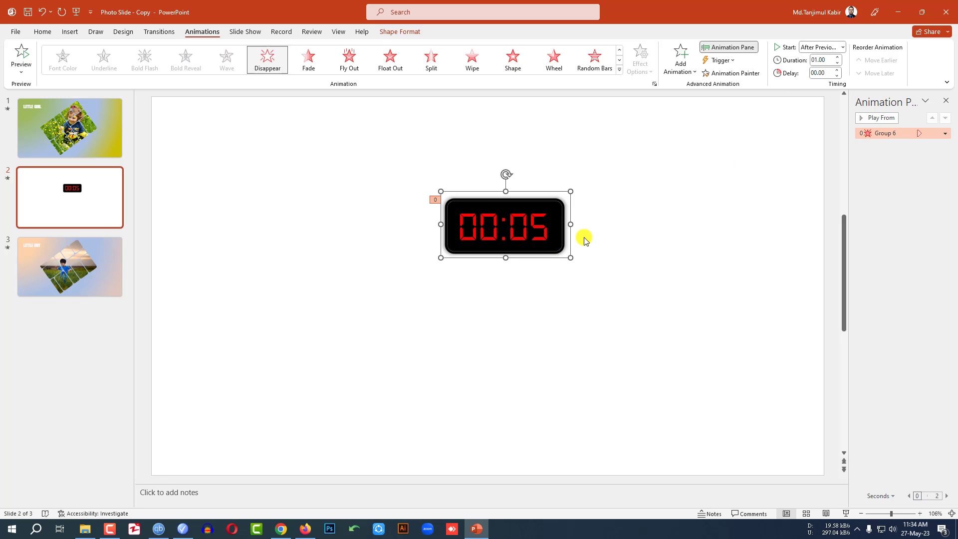
pyautogui.hotkey('ctrl', 'd')
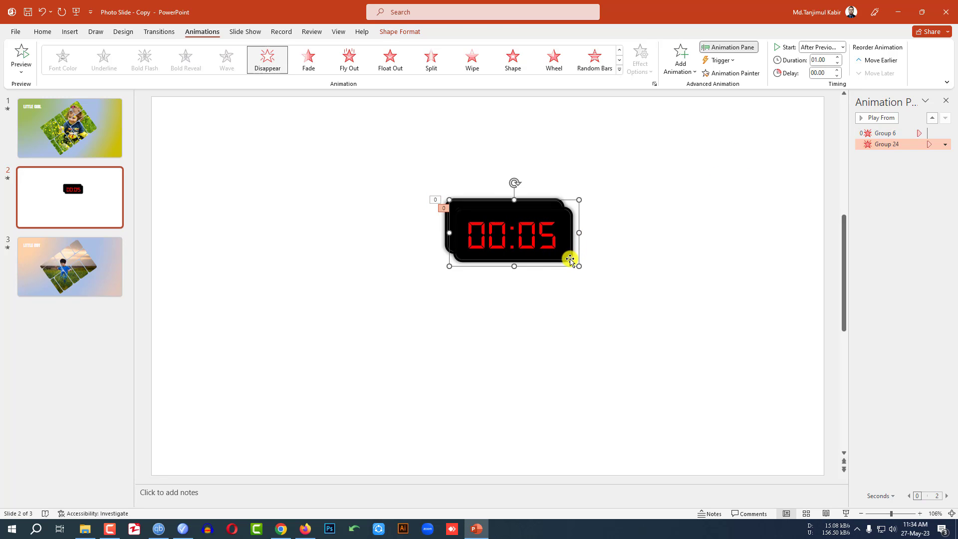
pyautogui.moveTo(567, 257); pyautogui.dragTo(582, 329)
pyautogui.click(570, 311)
pyautogui.press('BackSpace')
pyautogui.write('4')
pyautogui.click(612, 301)
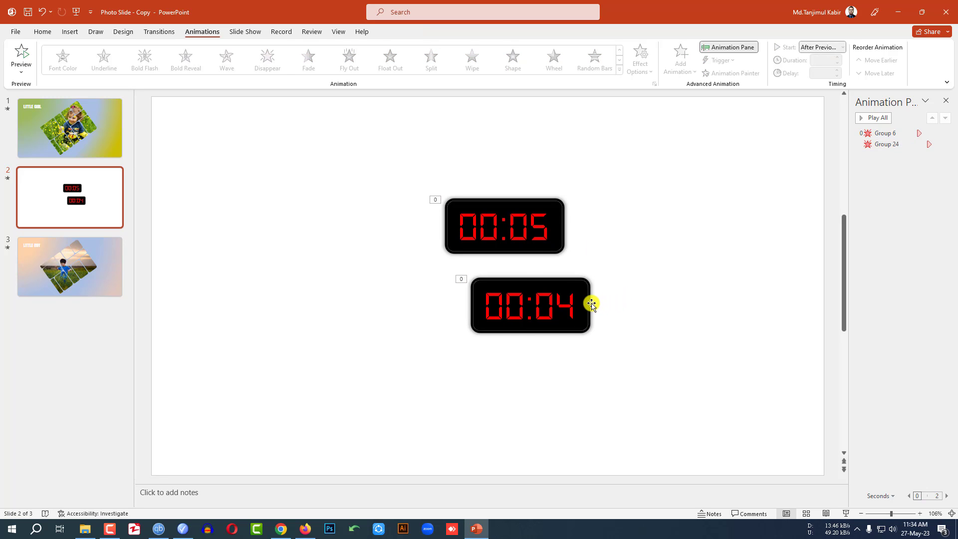
# Duplicate the 00:04 timer up to the right and change the copy to 00:03
pyautogui.click(591, 304)
pyautogui.hotkey('ctrl', 'd')
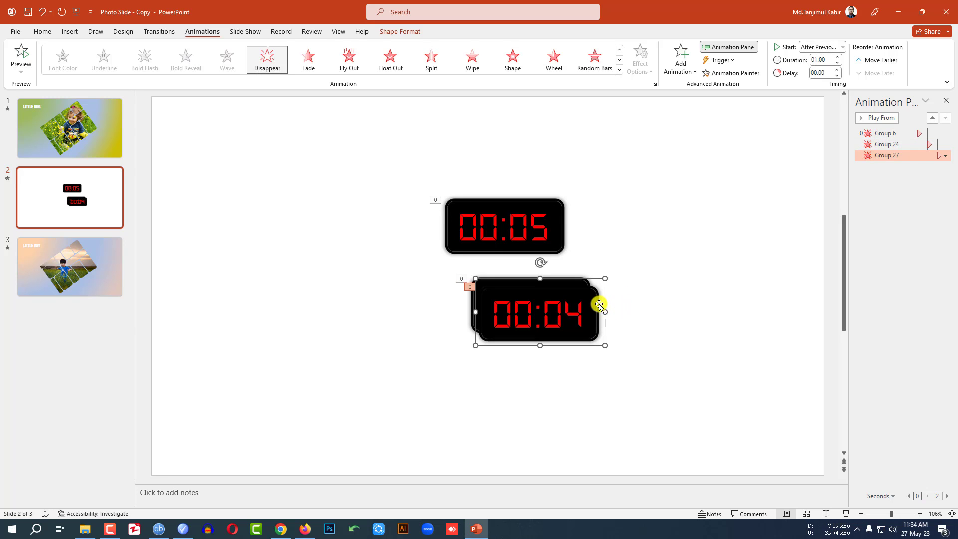
pyautogui.moveTo(599, 303); pyautogui.dragTo(709, 274)
pyautogui.click(699, 280)
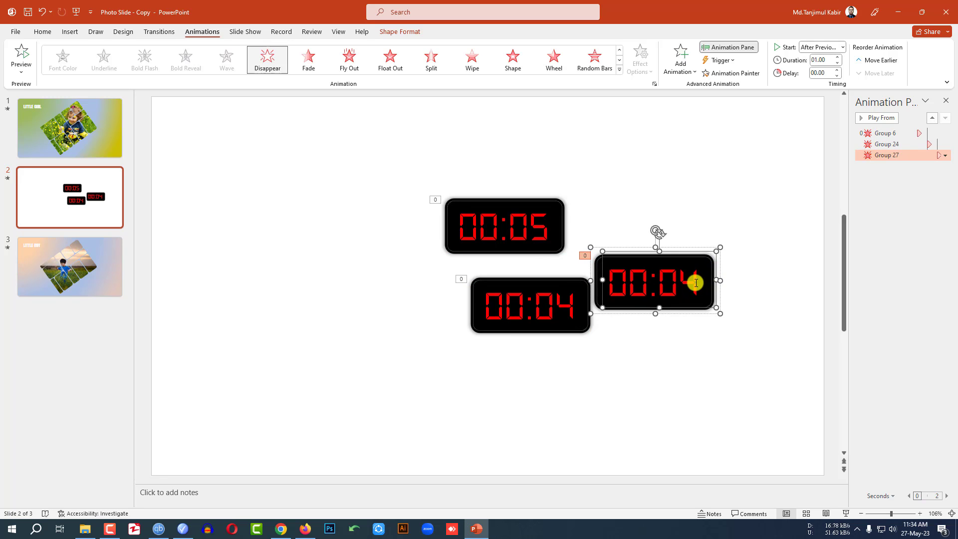
pyautogui.click(700, 316)
# Duplicate the 00:03 timer below it and change the copy to 00:02
pyautogui.click(699, 307)
pyautogui.hotkey('ctrl', 'd')
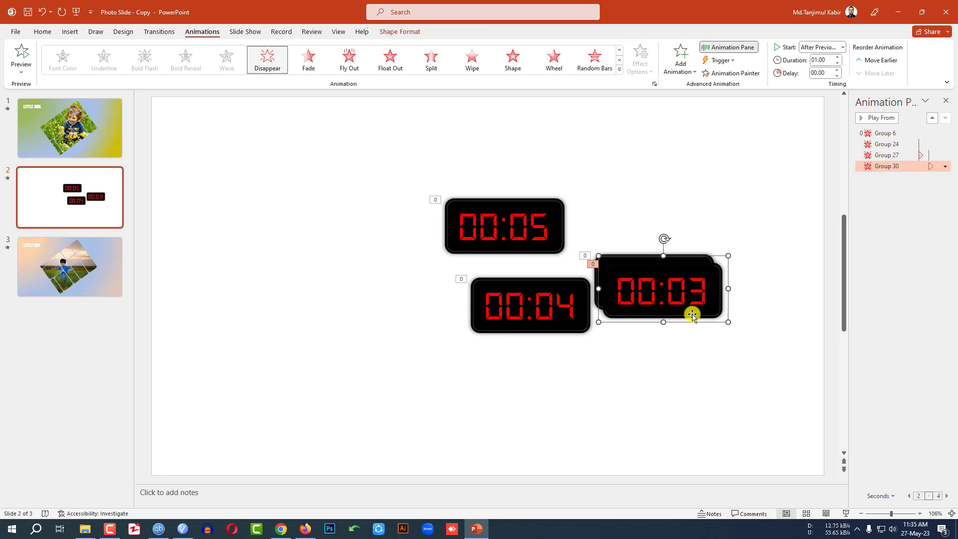
pyautogui.moveTo(693, 314); pyautogui.dragTo(695, 374)
pyautogui.click(703, 366)
pyautogui.press('BackSpace')
pyautogui.write('2')
pyautogui.click(723, 359)
# Duplicate the 00:02 timer to the slide's left and change the copy to 00:01
pyautogui.click(722, 361)
pyautogui.hotkey('ctrl', 'd')
pyautogui.moveTo(722, 362); pyautogui.dragTo(404, 379)
pyautogui.click(400, 378)
pyautogui.press('BackSpace')
pyautogui.write('1')
pyautogui.click(464, 381)
# Duplicate the 00:01 timer and change the copy to 00:00
pyautogui.click(415, 380)
pyautogui.hotkey('ctrl', 'd')
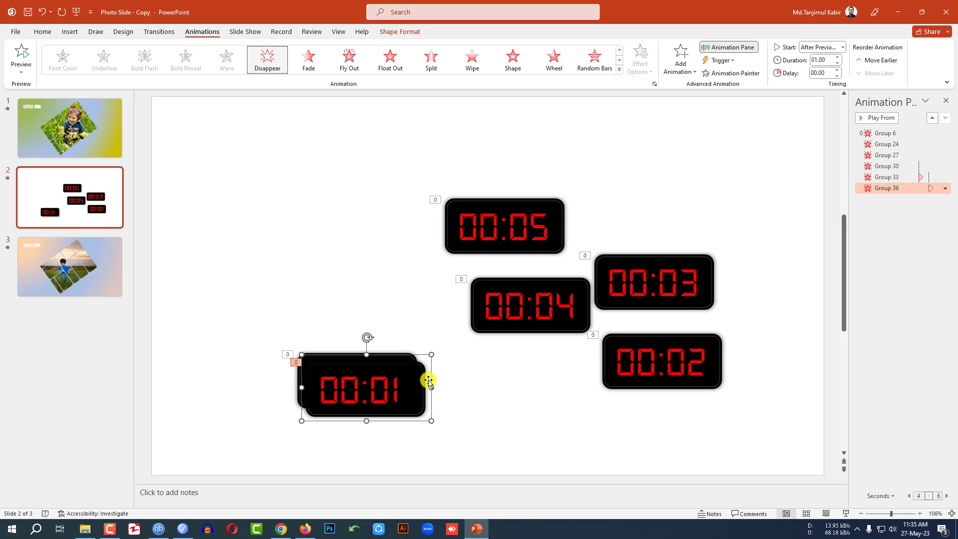
pyautogui.moveTo(434, 382); pyautogui.dragTo(409, 229)
pyautogui.click(504, 388)
pyautogui.press('BackSpace')
pyautogui.write('0')
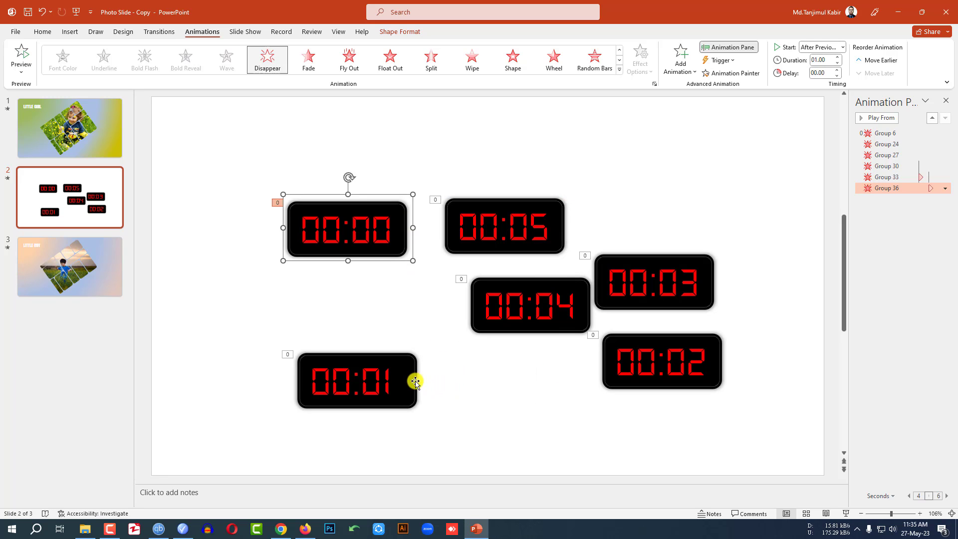
# Bring the 00:01 and 00:02 timers to front and stack them over 00:00
pyautogui.moveTo(415, 382); pyautogui.dragTo(409, 304)
pyautogui.rightClick(407, 295)
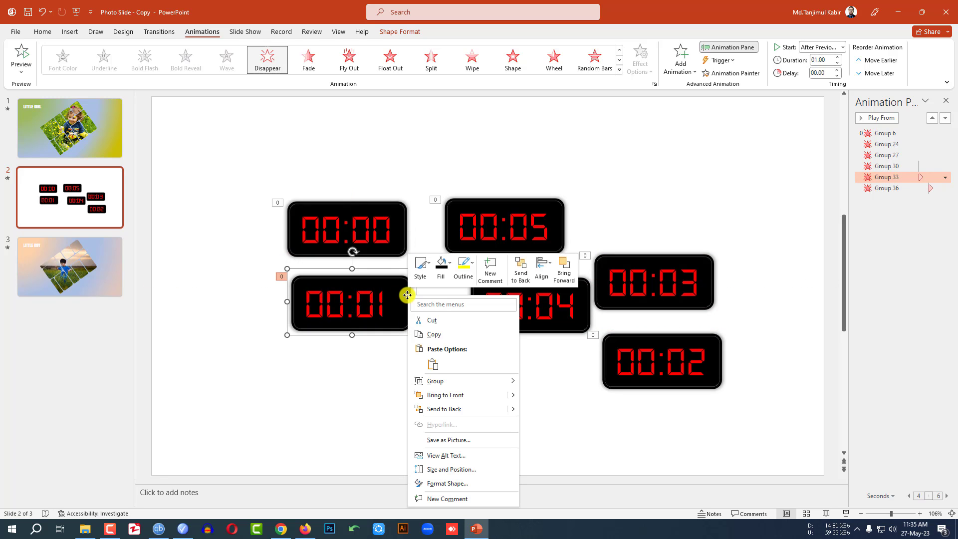
pyautogui.click(429, 396)
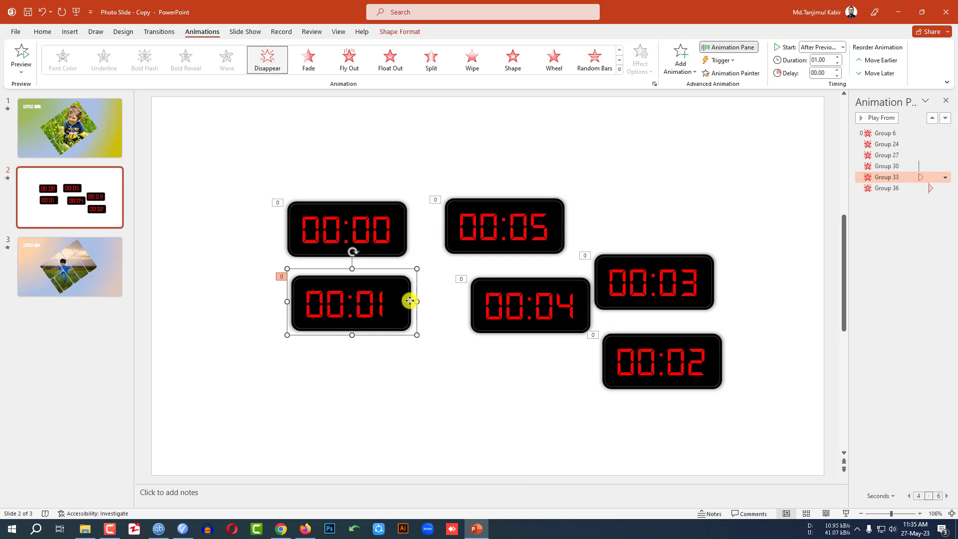
pyautogui.moveTo(406, 285); pyautogui.dragTo(406, 237)
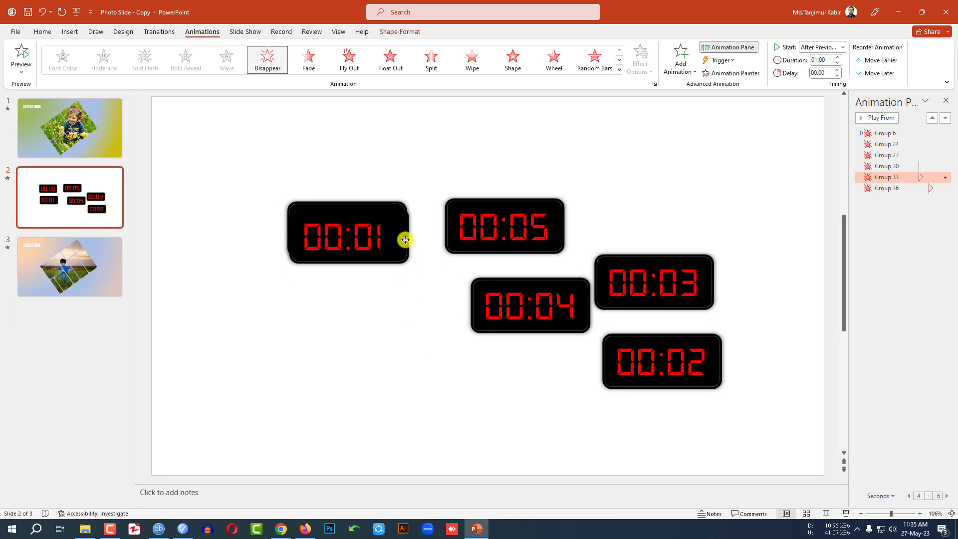
pyautogui.click(718, 357)
pyautogui.rightClick(718, 357)
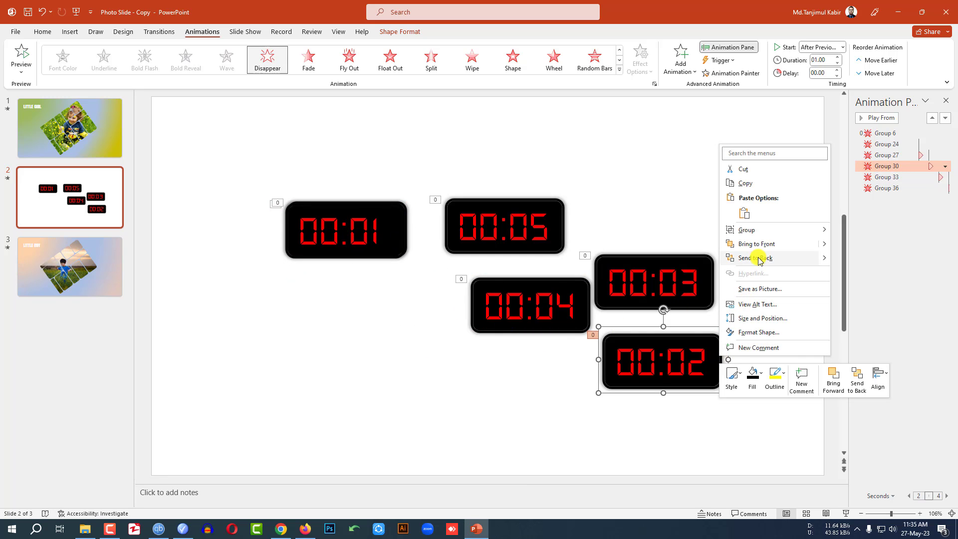
pyautogui.click(798, 244)
pyautogui.moveTo(720, 354); pyautogui.dragTo(399, 225)
# Bring the 00:03 and 00:04 timers to front and stack them on the pile
pyautogui.rightClick(684, 311)
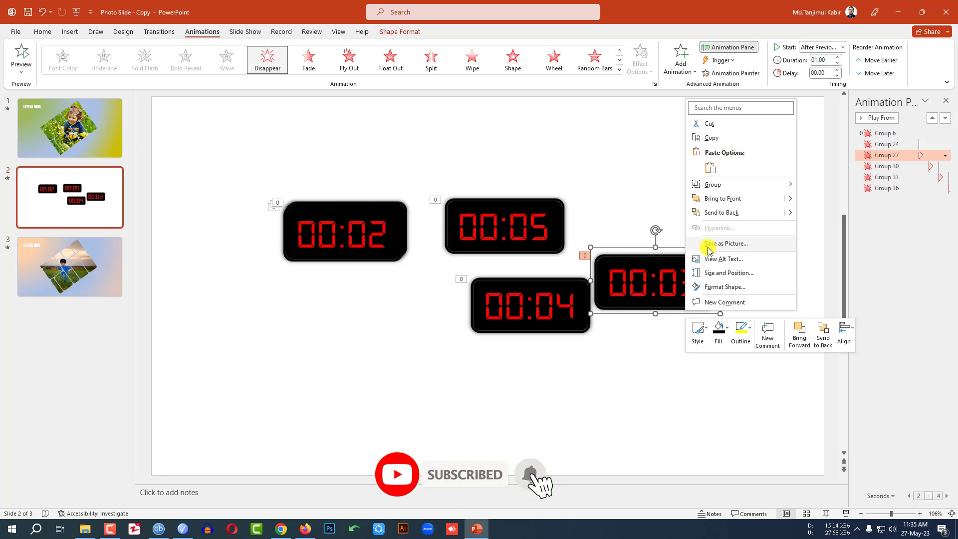
pyautogui.click(727, 199)
pyautogui.moveTo(713, 275); pyautogui.dragTo(397, 228)
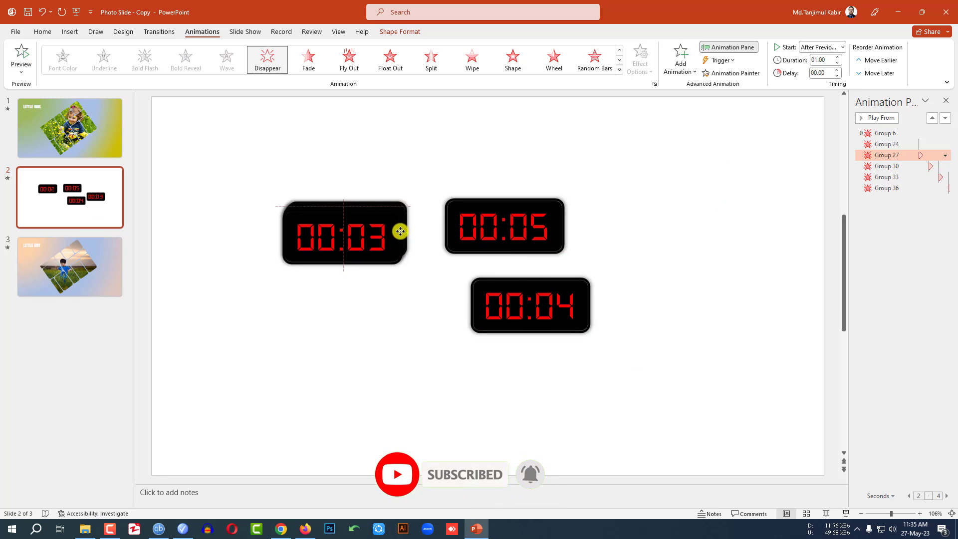
pyautogui.click(571, 332)
pyautogui.rightClick(571, 331)
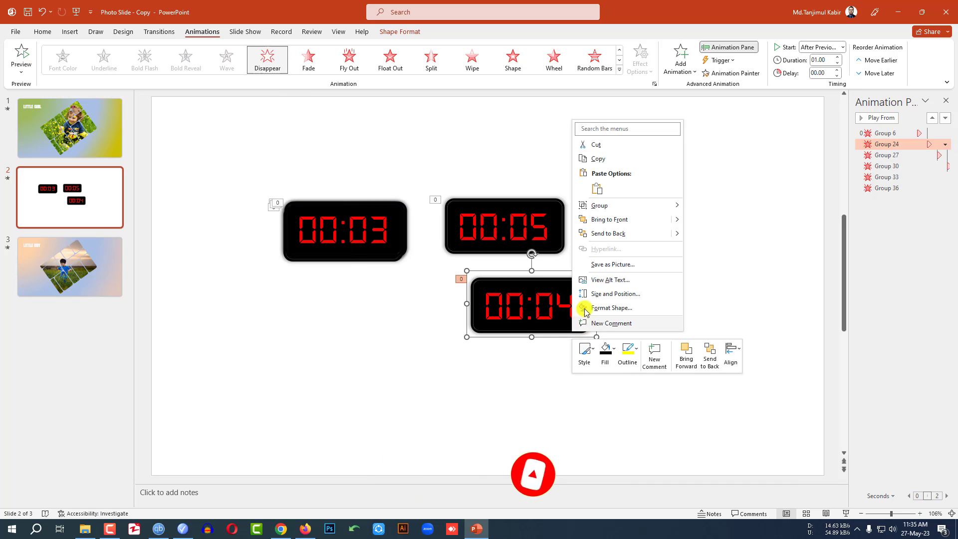
pyautogui.click(609, 220)
pyautogui.moveTo(592, 299); pyautogui.dragTo(409, 230)
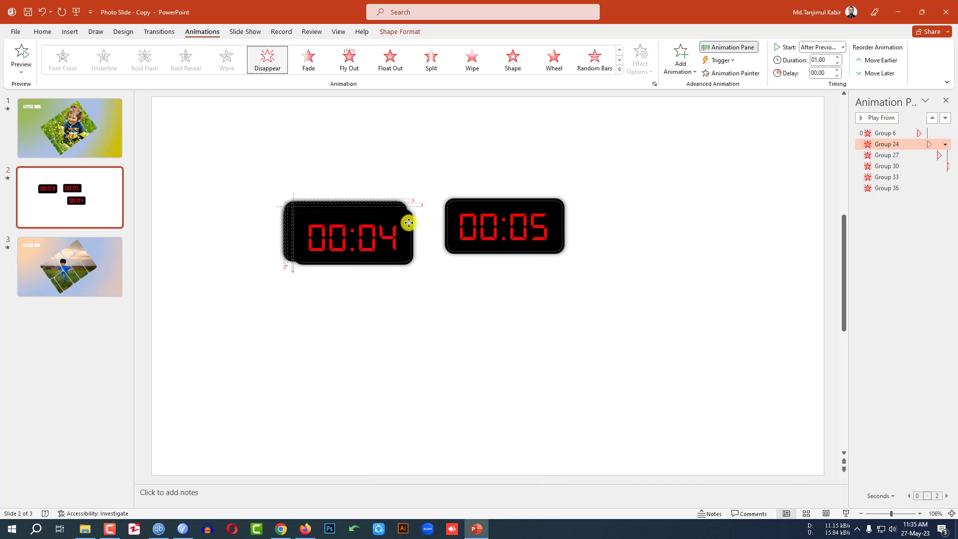
# Bring 00:05 to front, stack it on top, and select all six timers
pyautogui.click(499, 251)
pyautogui.rightClick(498, 251)
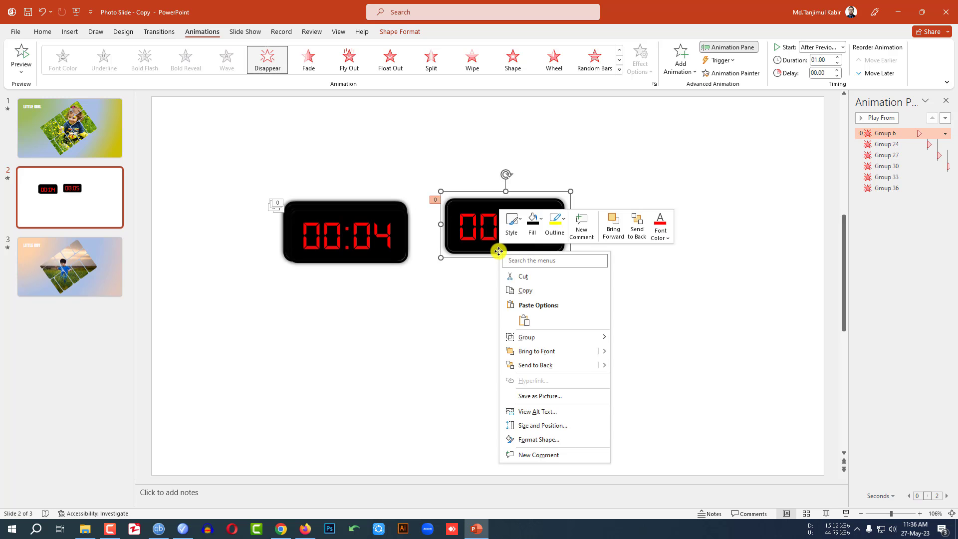
pyautogui.click(537, 350)
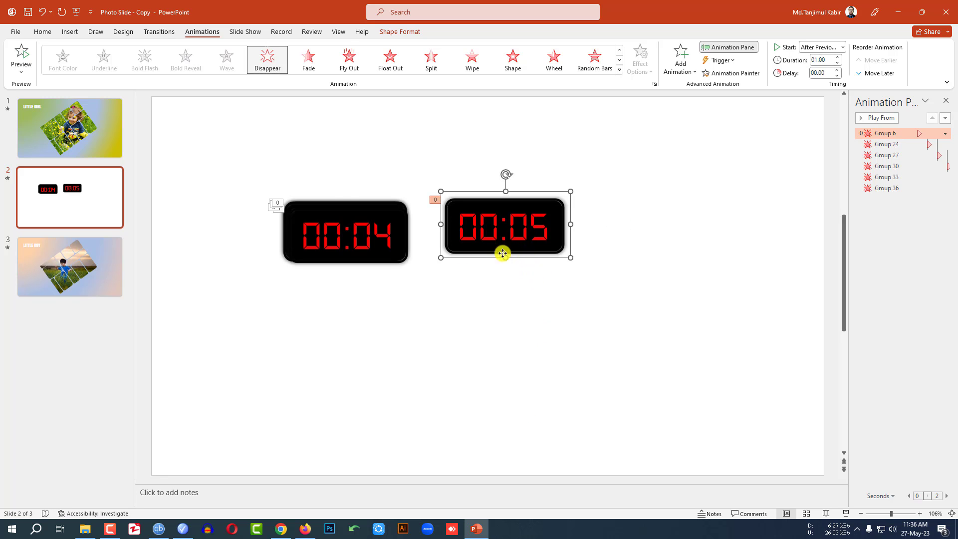
pyautogui.moveTo(460, 252); pyautogui.dragTo(310, 255)
pyautogui.moveTo(229, 128); pyautogui.dragTo(527, 394)
# Apply Align Center and Align Middle to the six selected timers, then deselect
pyautogui.click(400, 31)
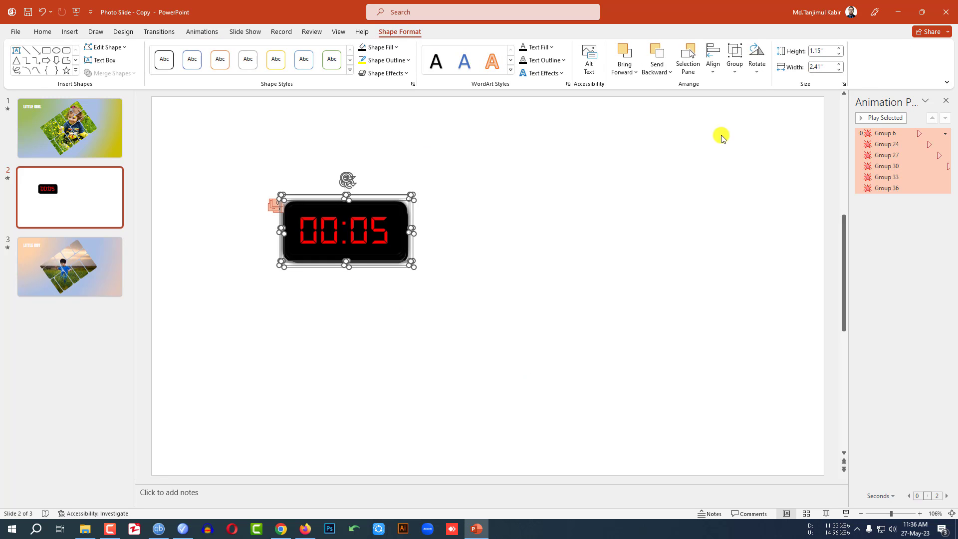
pyautogui.click(713, 70)
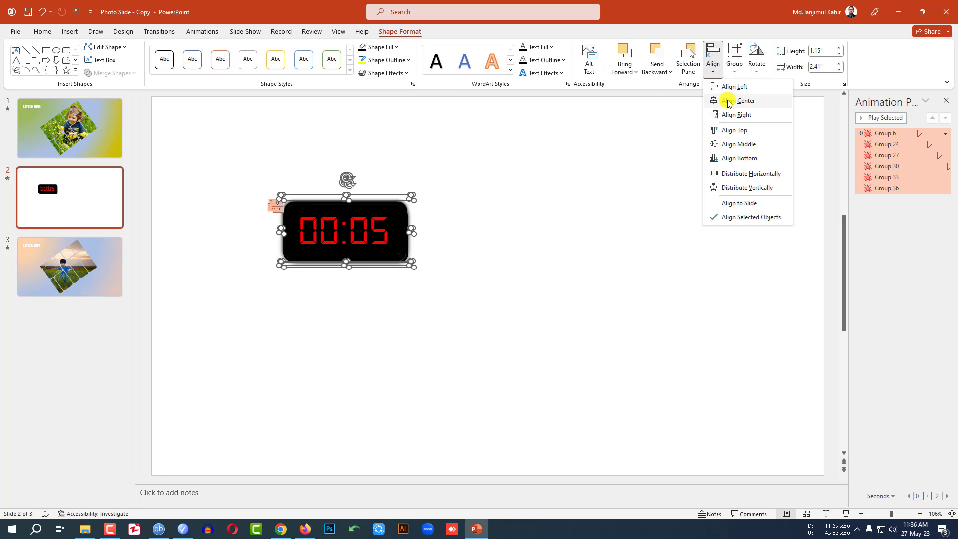
pyautogui.click(728, 100)
pyautogui.click(714, 70)
pyautogui.click(730, 145)
pyautogui.click(561, 237)
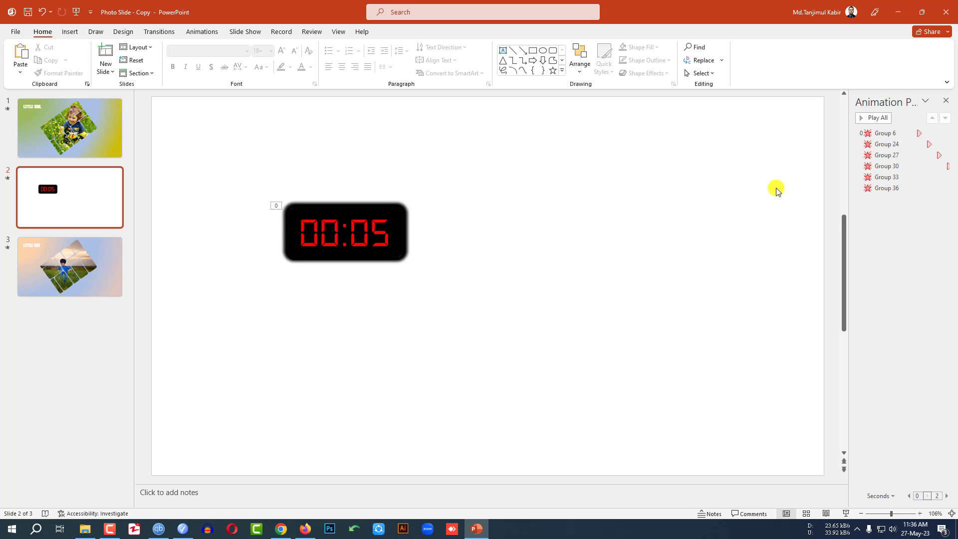
pyautogui.click(891, 165)
pyautogui.moveTo(389, 261); pyautogui.dragTo(473, 344)
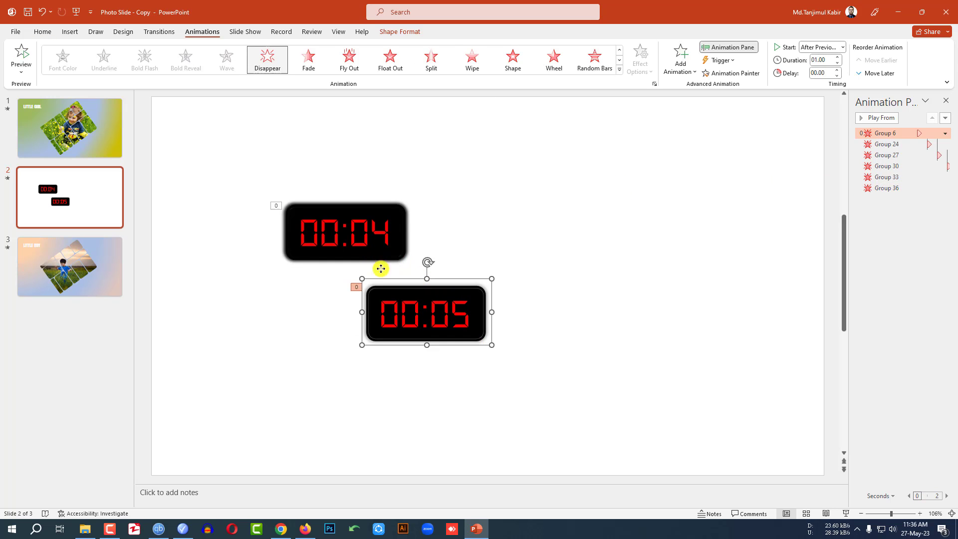
pyautogui.click(397, 253)
pyautogui.moveTo(405, 221); pyautogui.dragTo(339, 305)
pyautogui.moveTo(404, 256); pyautogui.dragTo(595, 261)
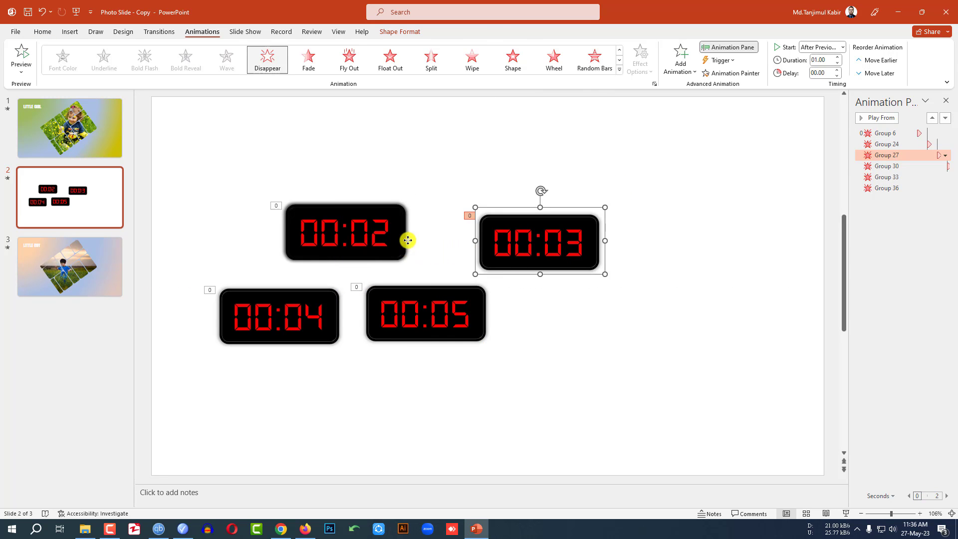
pyautogui.click(419, 225)
pyautogui.moveTo(420, 225); pyautogui.dragTo(479, 162)
pyautogui.moveTo(414, 246); pyautogui.dragTo(492, 282)
pyautogui.click(406, 214)
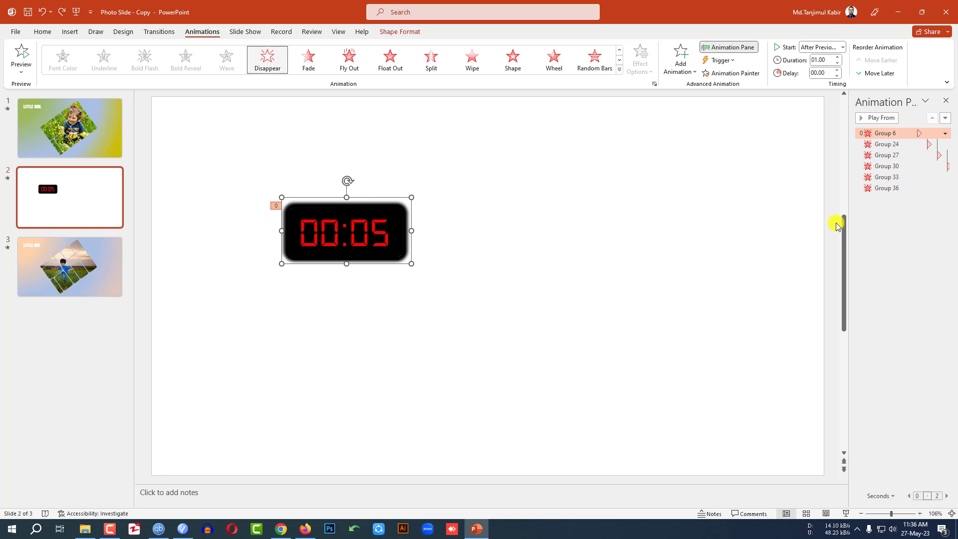
pyautogui.click(916, 188)
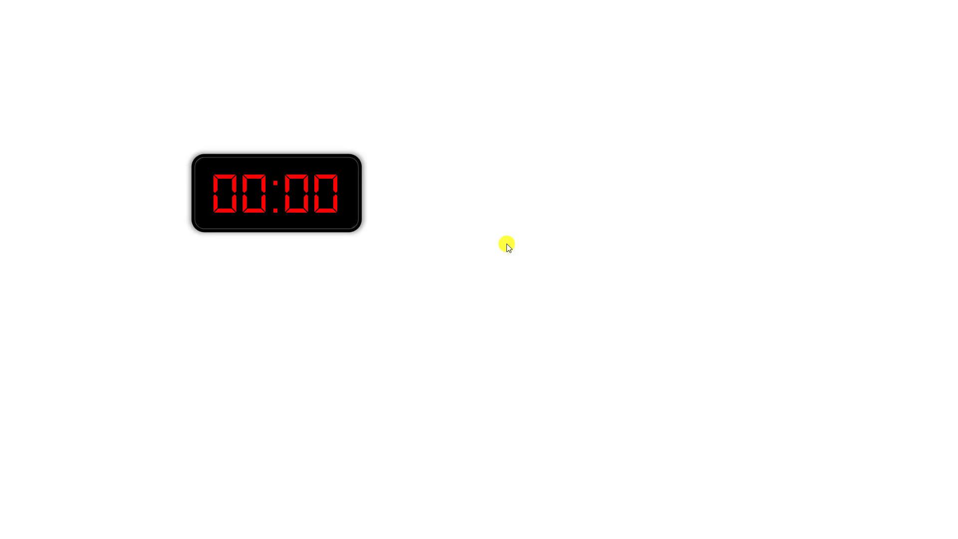
# End the countdown slide show preview and return to editing view
pyautogui.press('Escape')
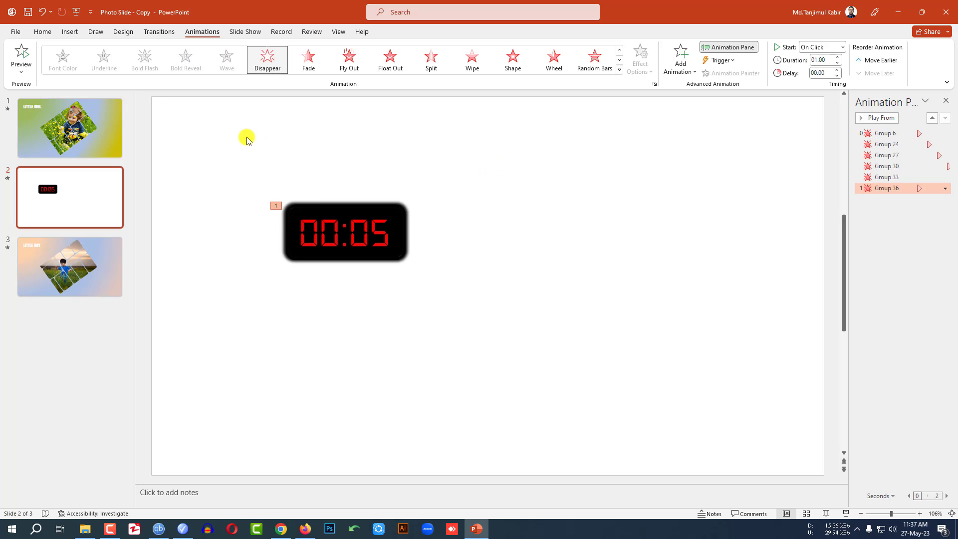
# Select all the stacked 00:05 countdown timers and paste them onto the LITTLE GIRL photo slide
pyautogui.moveTo(183, 116); pyautogui.dragTo(633, 432)
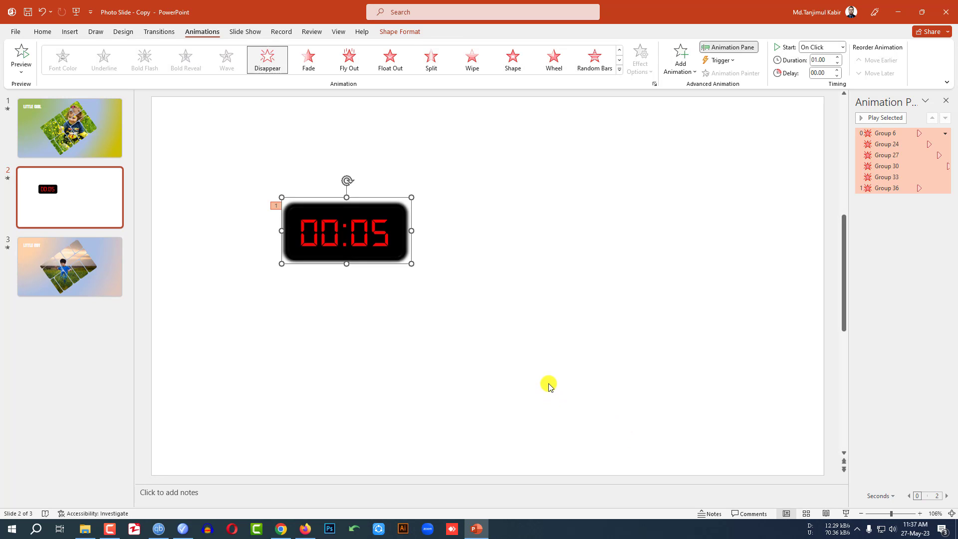
pyautogui.click(106, 145)
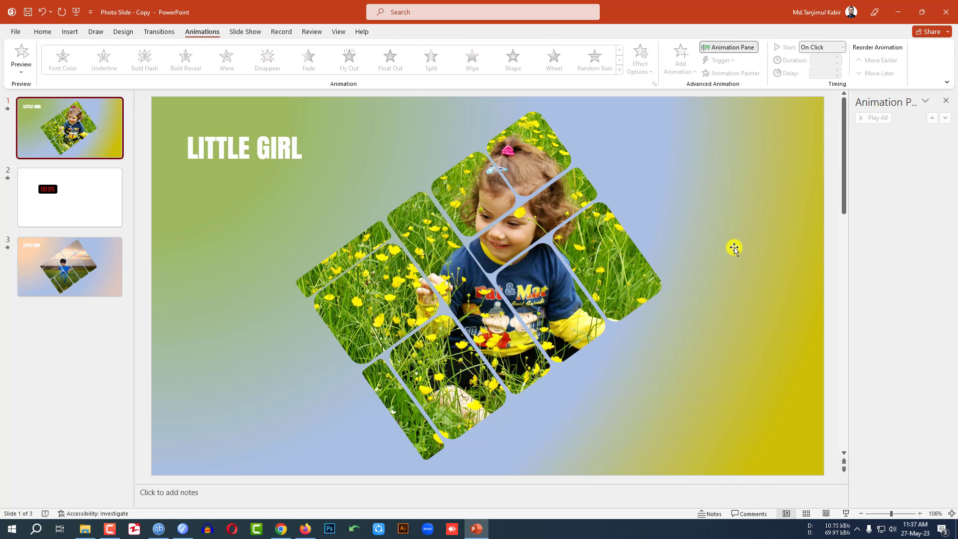
pyautogui.hotkey('ctrl', 'v')
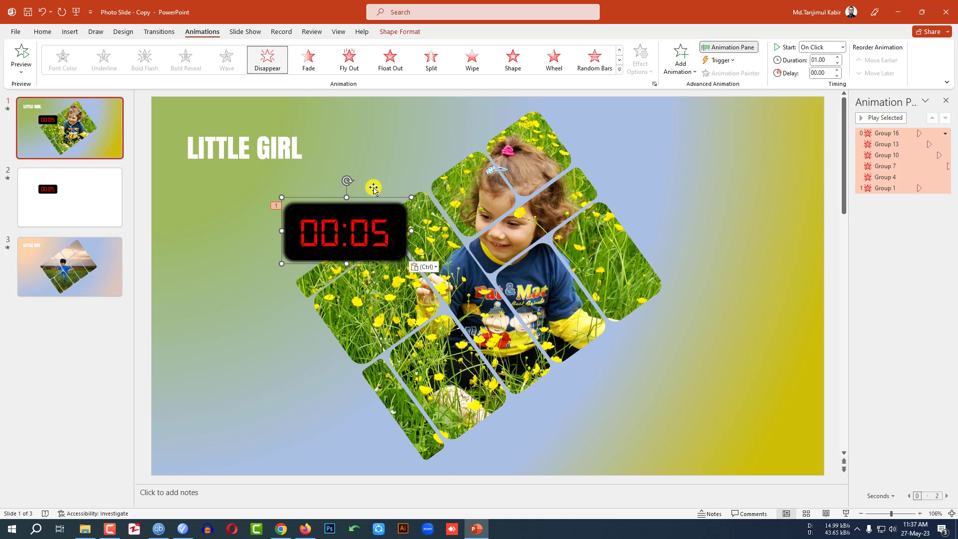